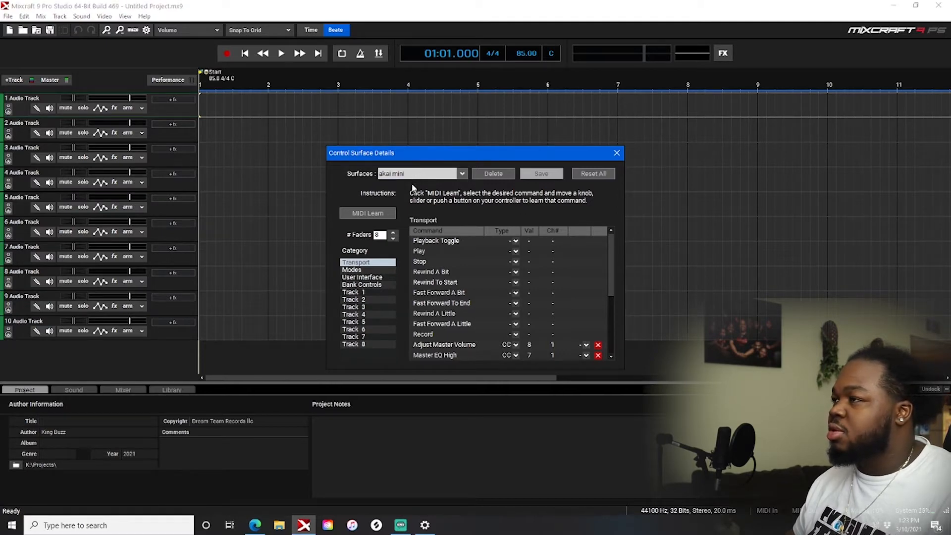
- Clear every command assignment of the akai mini control surface
left_click_drag(608, 254, 608, 285)
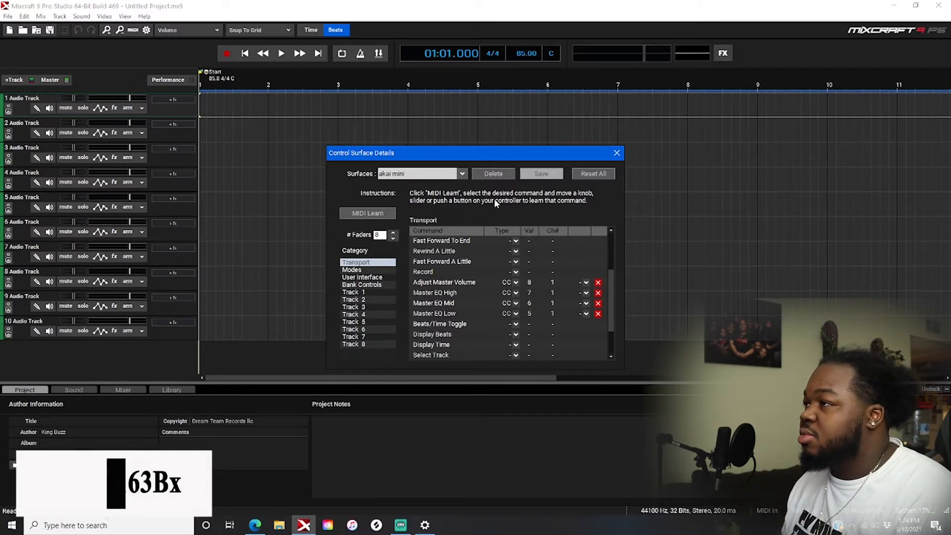
left_click(592, 177)
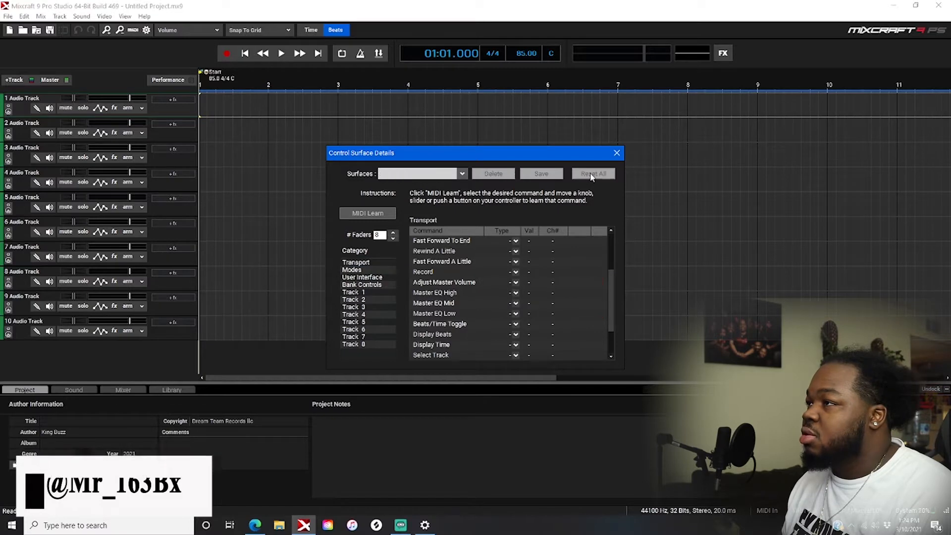
left_click(462, 174)
left_click(526, 198)
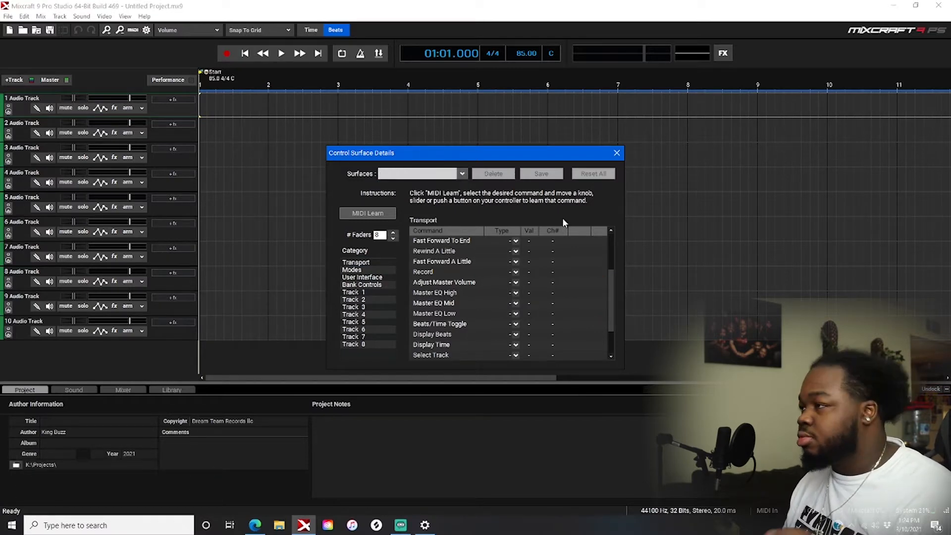
- Use MIDI Learn to map Track 1's Volume, EQ High, EQ Mid and EQ Low to CC 4, 3, 2 and 1
left_click(362, 216)
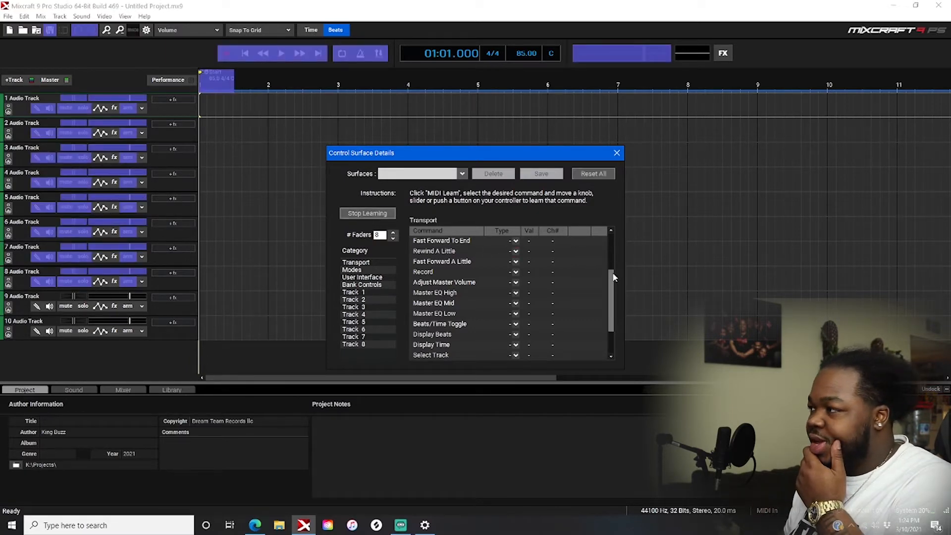
left_click_drag(614, 277, 612, 243)
left_click(377, 293)
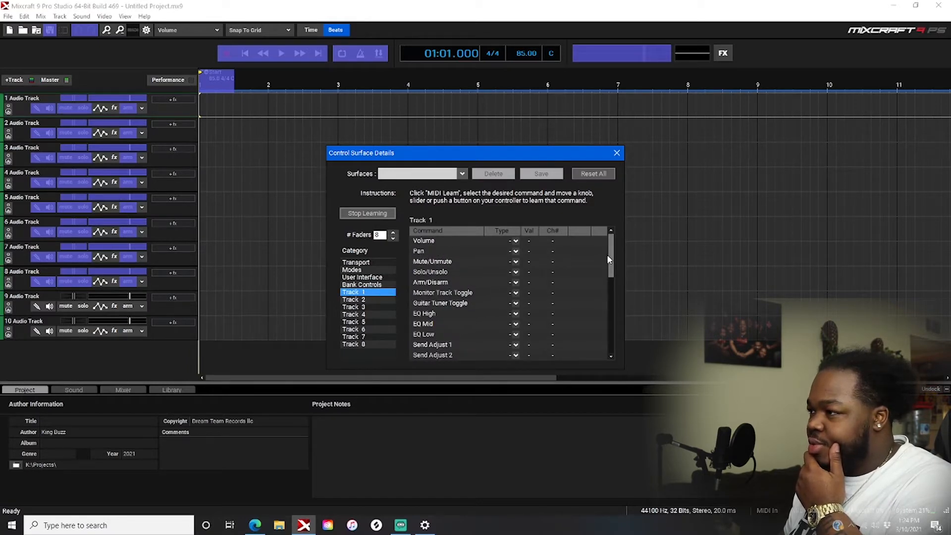
left_click_drag(611, 255, 611, 267)
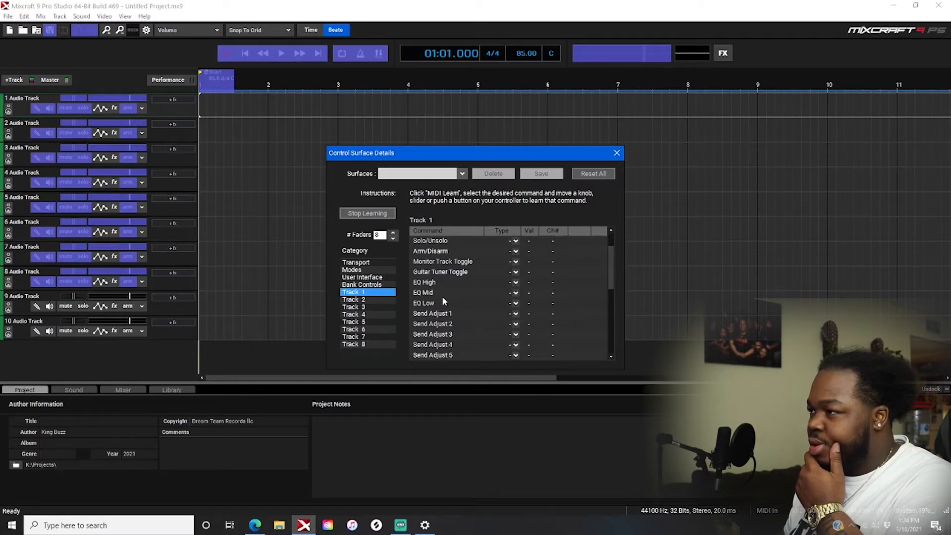
left_click_drag(611, 263, 613, 255)
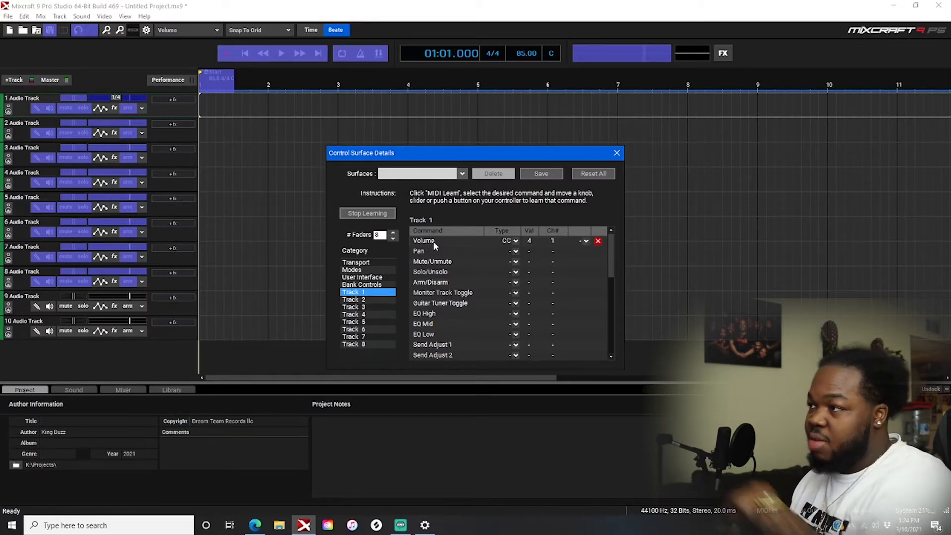
left_click(431, 313)
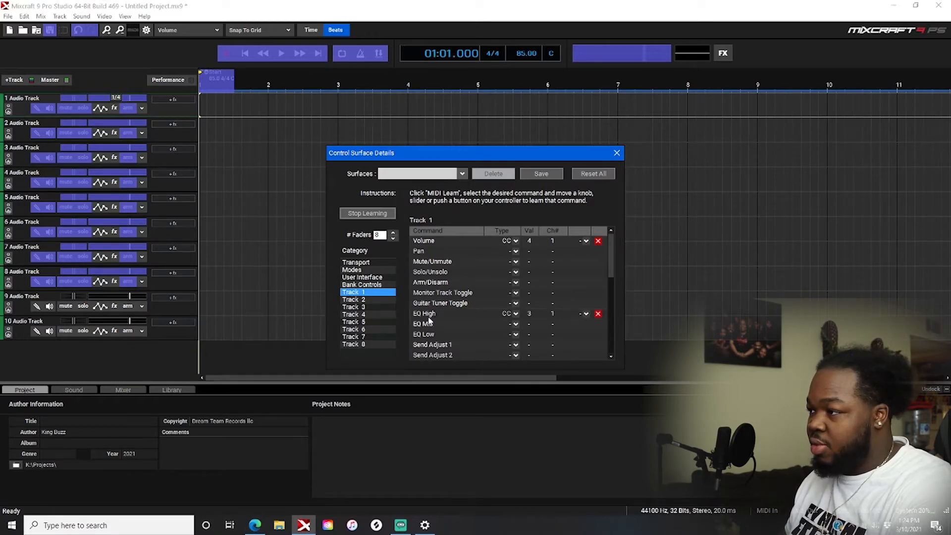
left_click(425, 325)
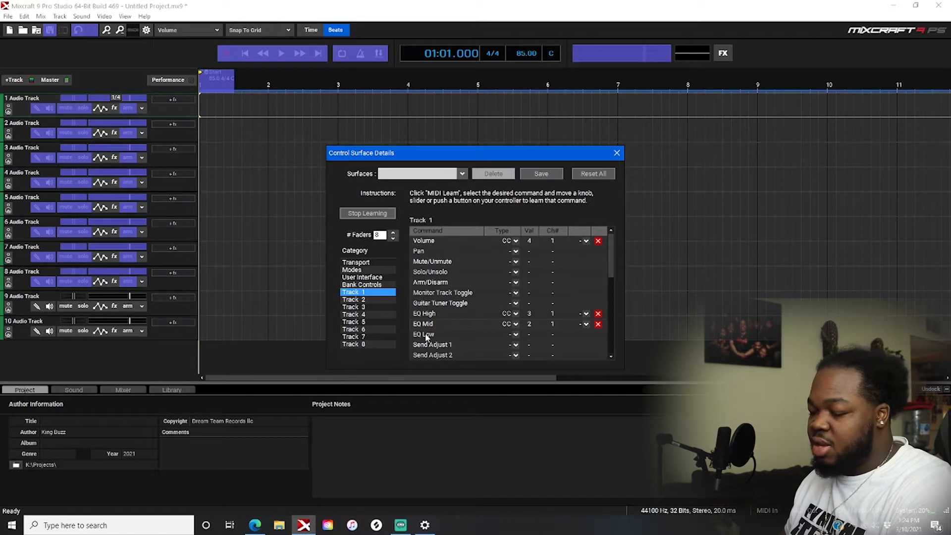
left_click(425, 337)
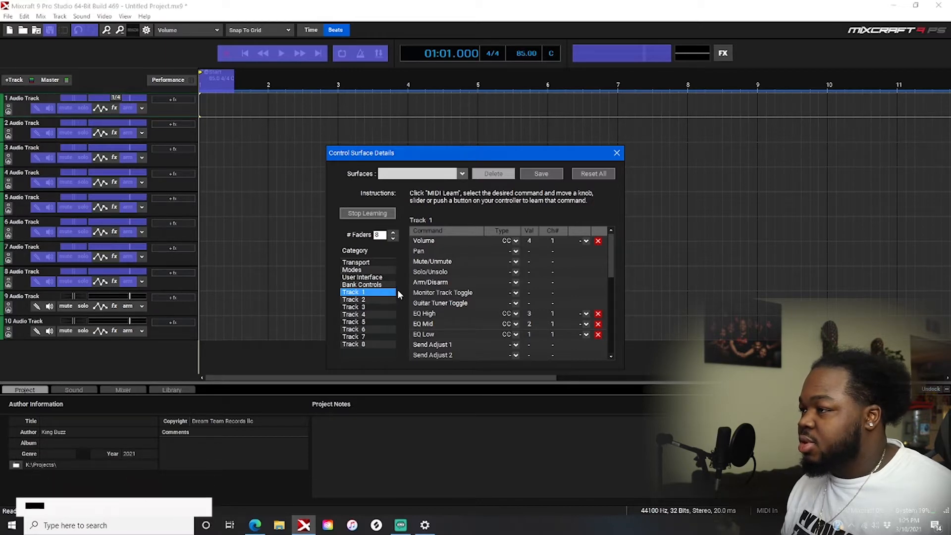
mouse_move(614, 247)
left_mouse_down()
mouse_move(613, 273)
mouse_move(615, 245)
left_mouse_up()
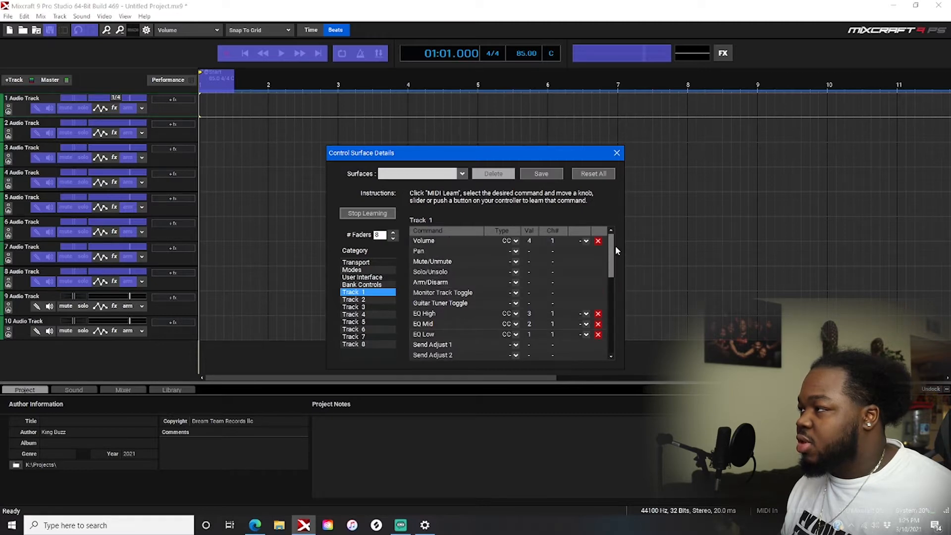
- Review the assignable commands in the Track 2, User Interface and Modes categories
left_click(358, 300)
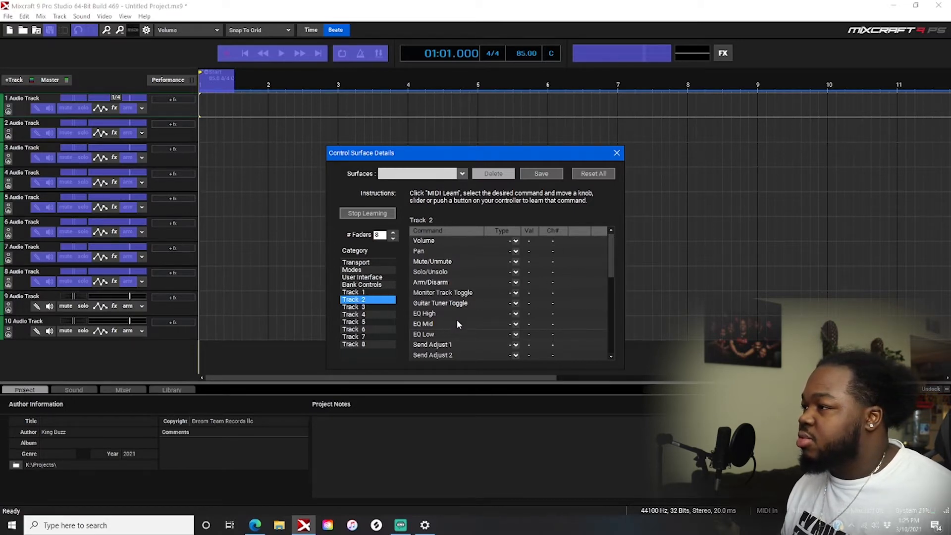
left_click(369, 278)
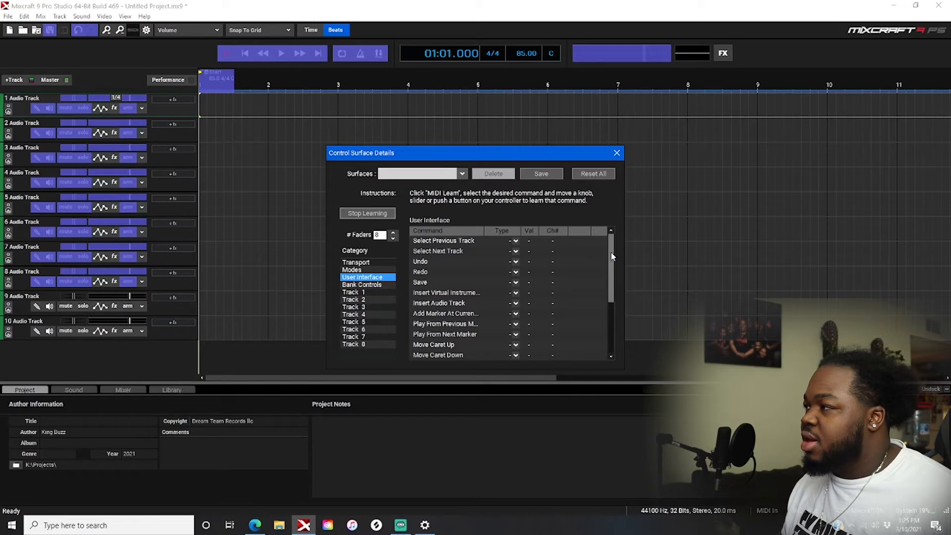
mouse_move(613, 249)
left_mouse_down()
mouse_move(611, 270)
mouse_move(612, 242)
left_mouse_up()
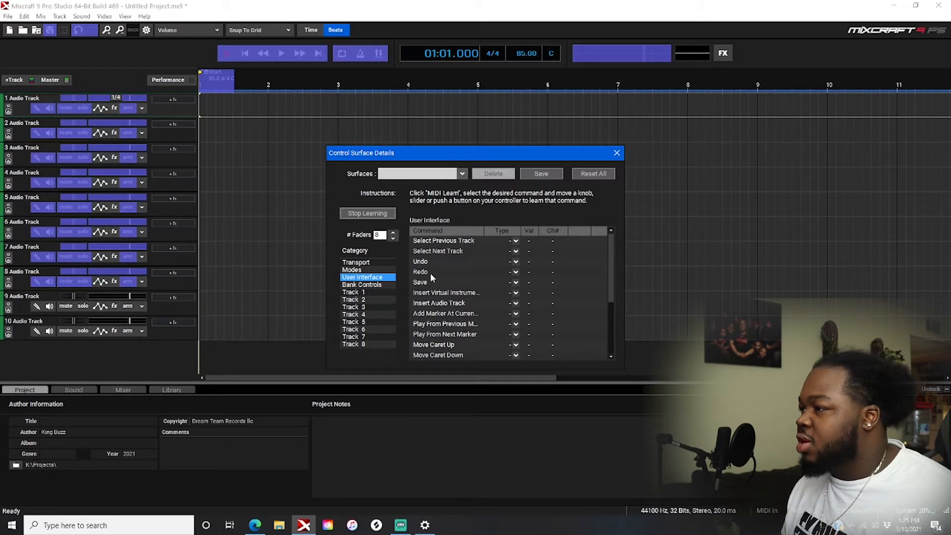
mouse_move(613, 258)
left_mouse_down()
mouse_move(615, 300)
mouse_move(614, 262)
left_mouse_up()
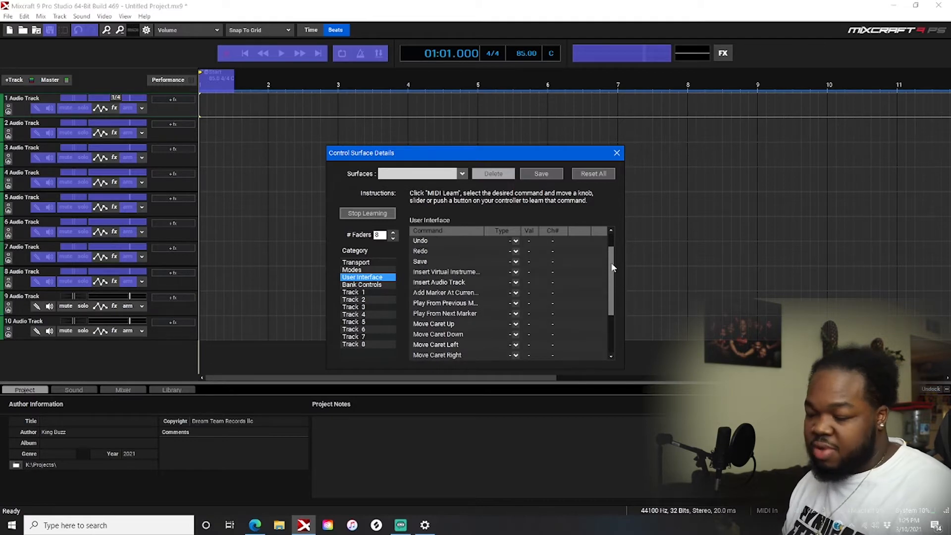
left_click(353, 270)
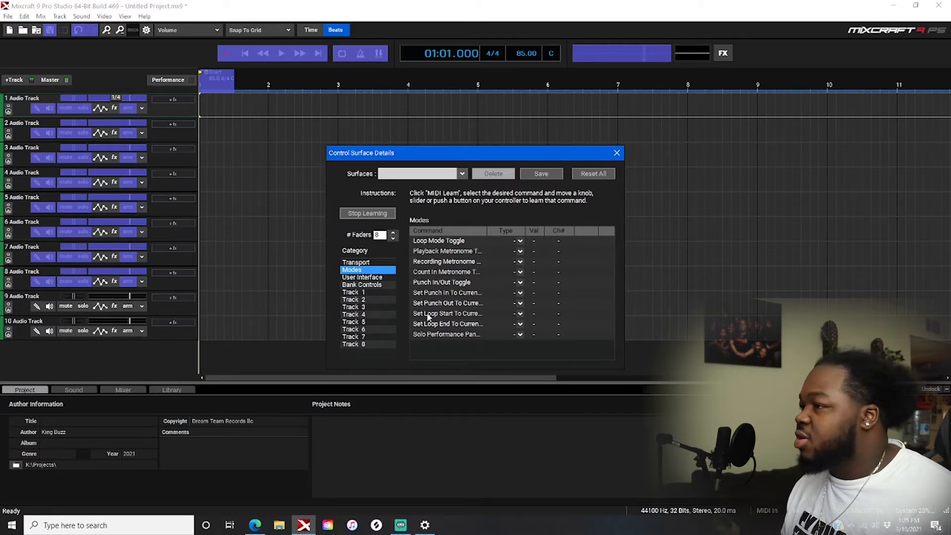
- Map the Transport commands Adjust Master Volume, Master EQ High, Master EQ Mid and Master EQ Low to CC 8, 7, 6 and 5
left_click(376, 262)
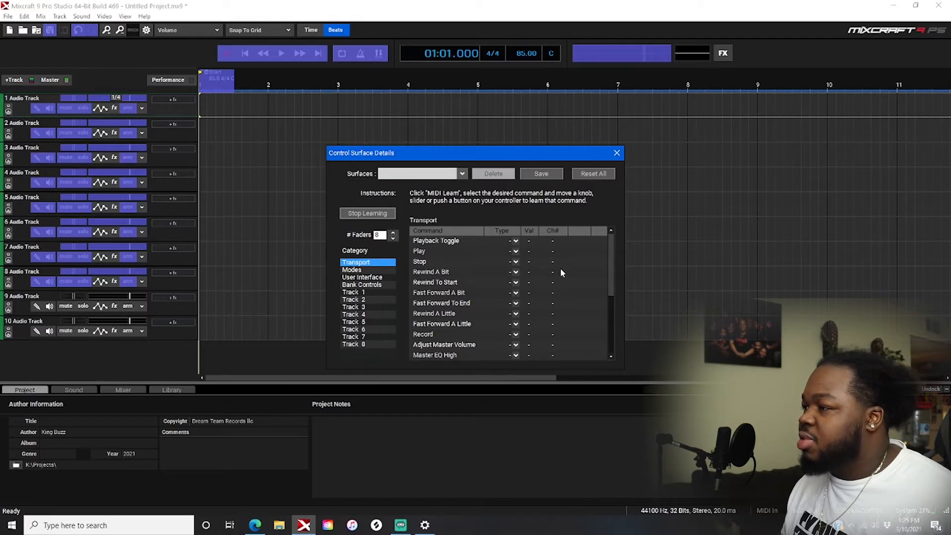
left_click_drag(612, 265, 612, 282)
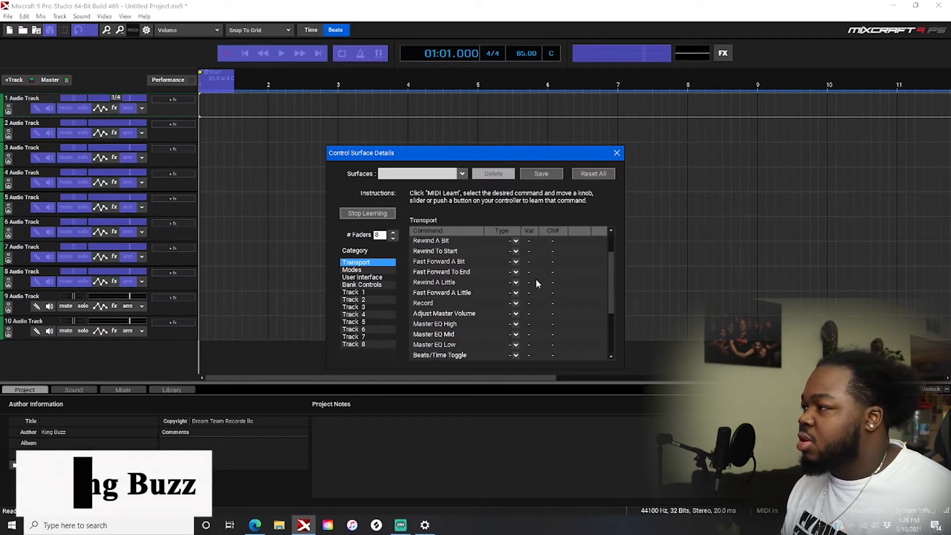
mouse_move(605, 260)
left_mouse_down()
mouse_move(613, 254)
mouse_move(607, 273)
left_mouse_up()
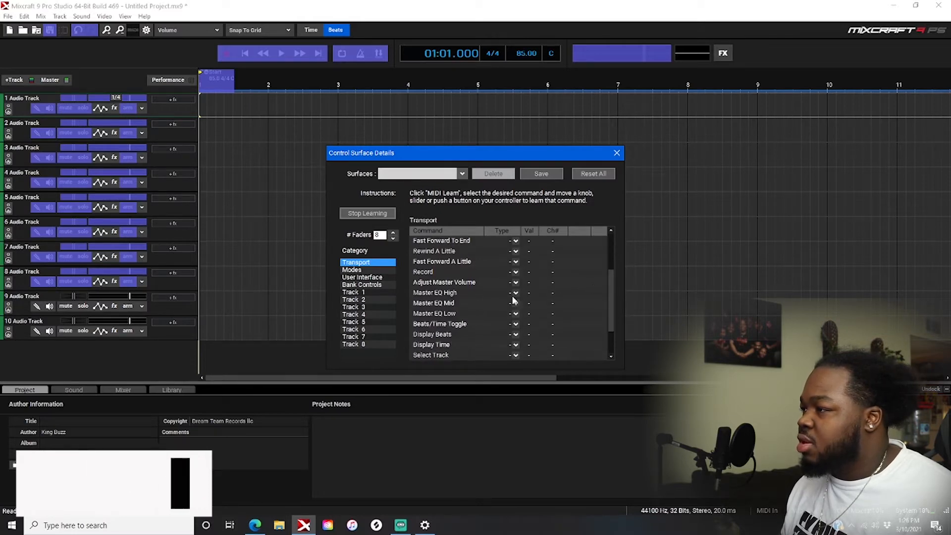
left_click(438, 284)
left_click(435, 293)
left_click(434, 304)
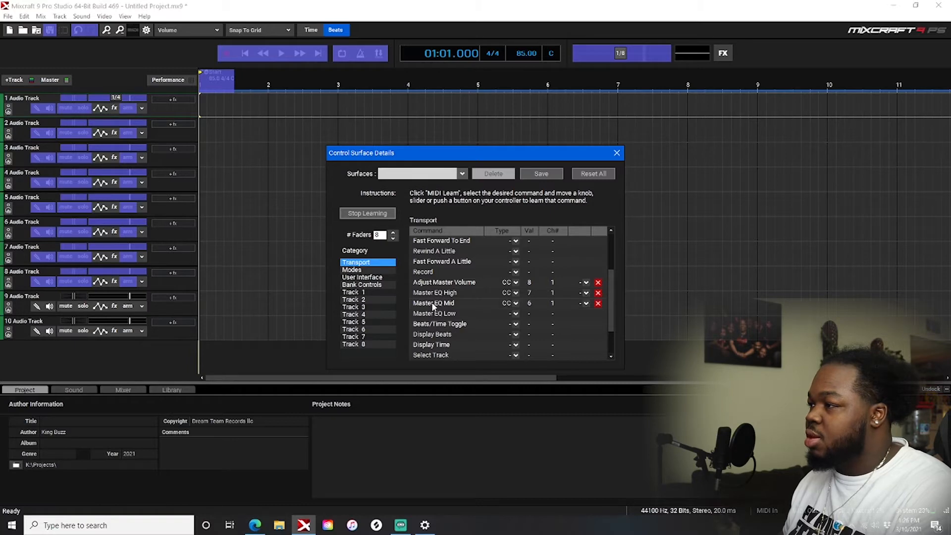
left_click(432, 313)
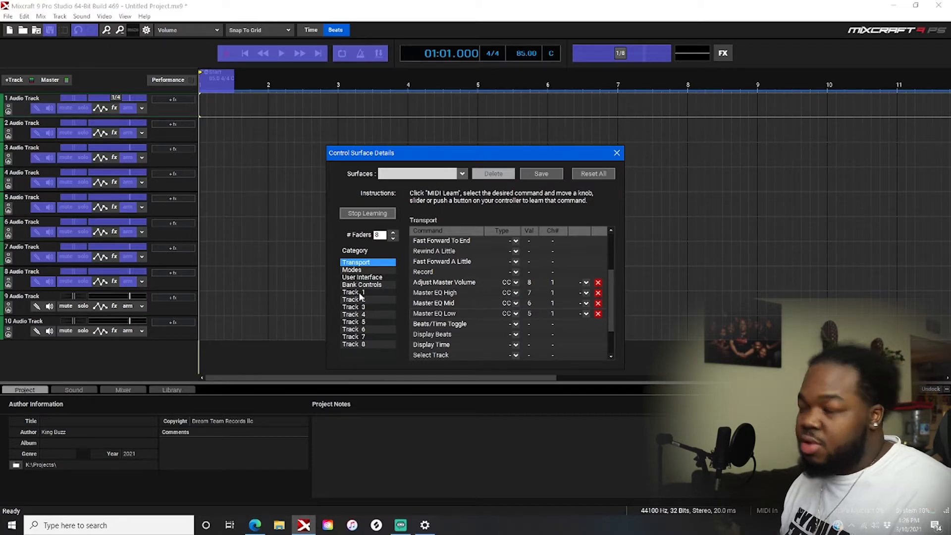
- Map the User Interface commands Undo, Redo, Save and Insert Audio Track to controller notes, with Redo on A2 and Insert Audio Track on C3, and end learning
left_click(368, 278)
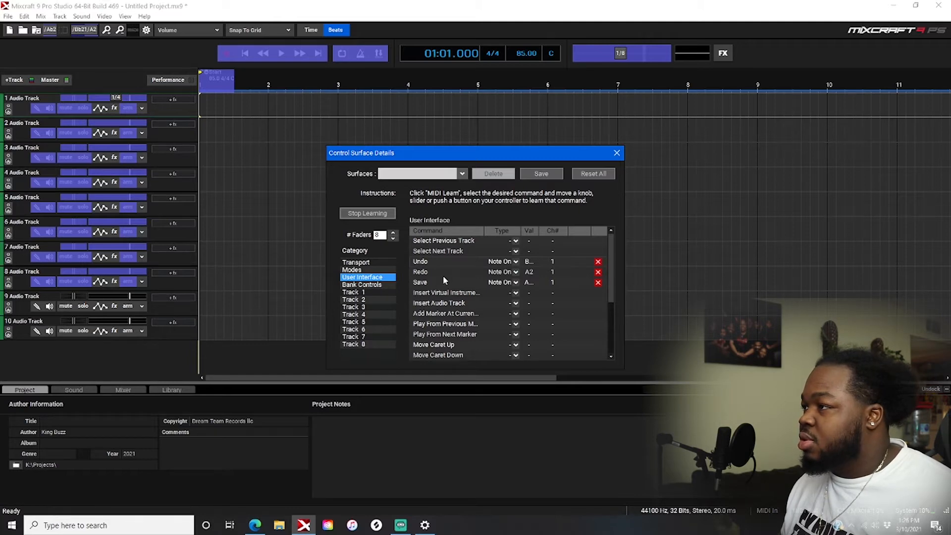
scroll(612, 265, "down", 2)
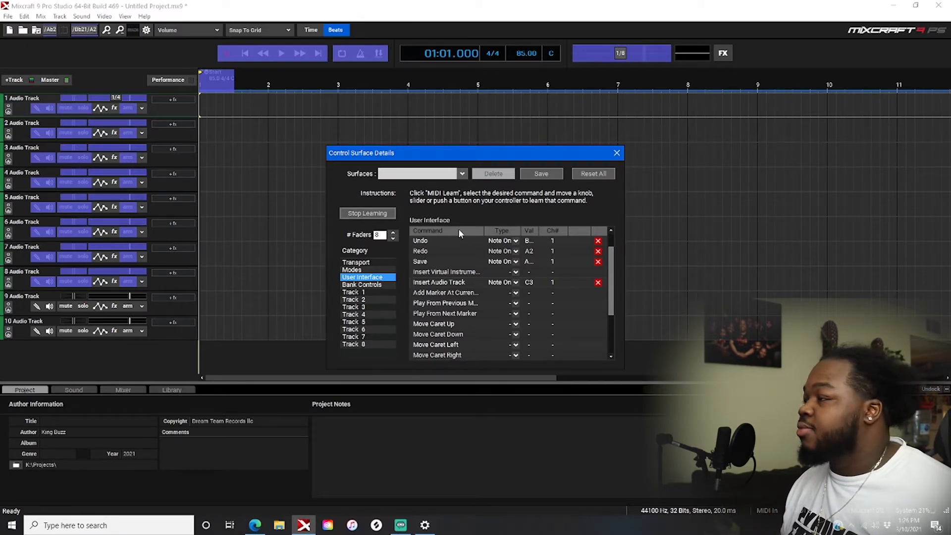
left_click(382, 214)
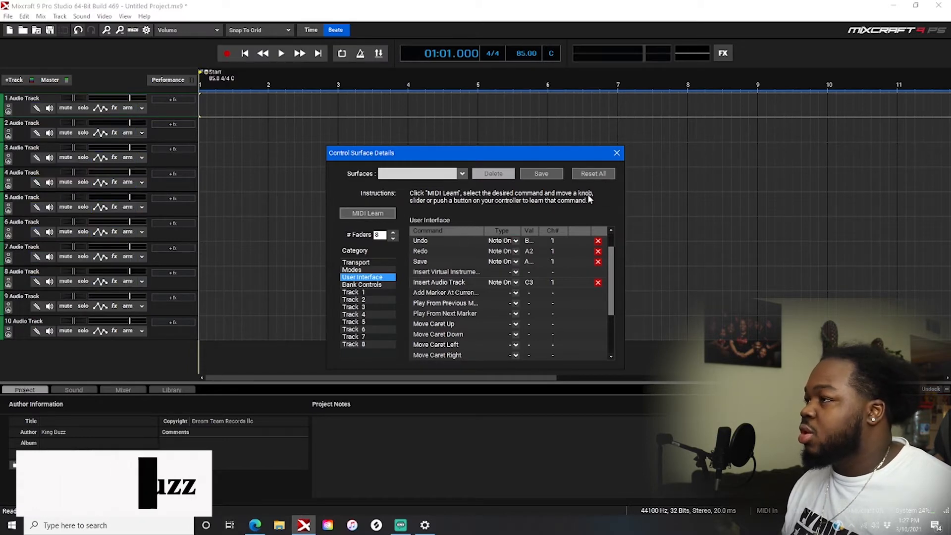
- Load the saved akai mini surface without saving the current changes, and close the control surface details
left_click(464, 174)
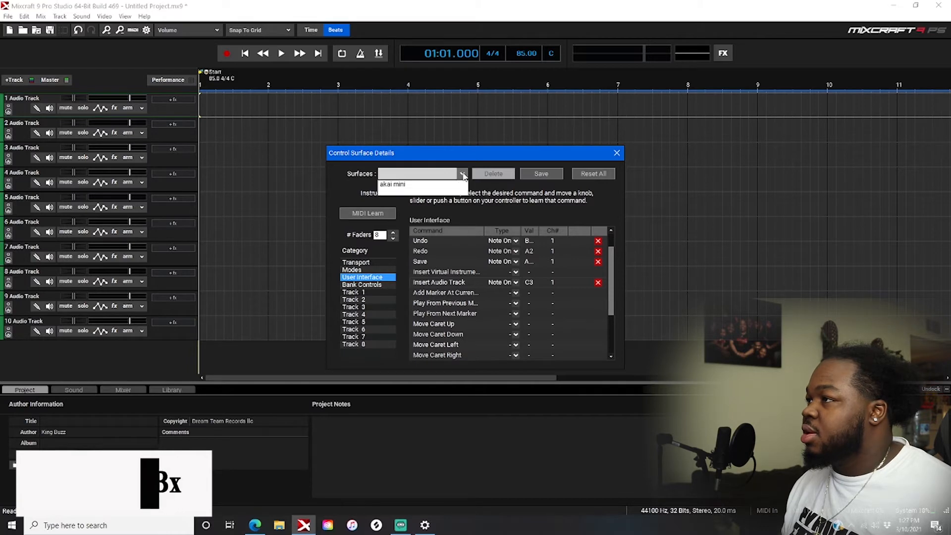
left_click(416, 184)
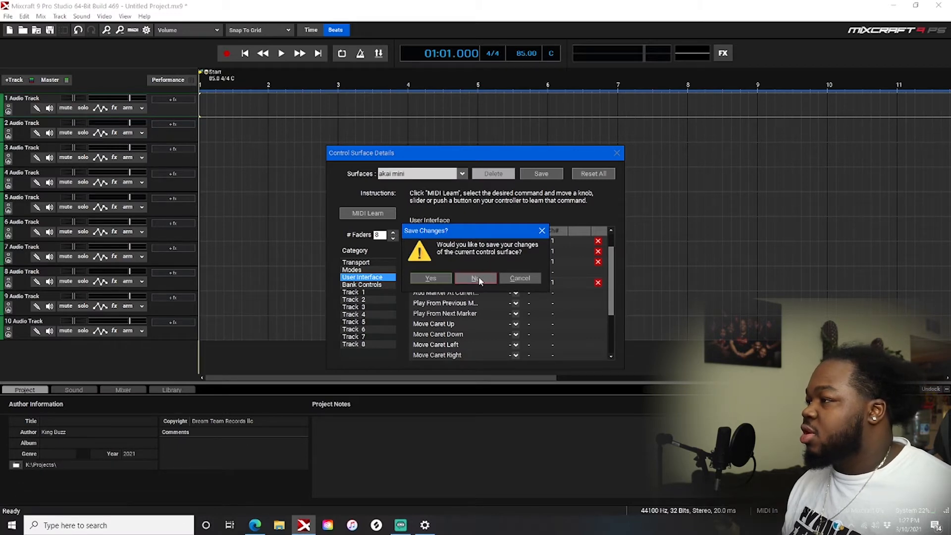
left_click(477, 279)
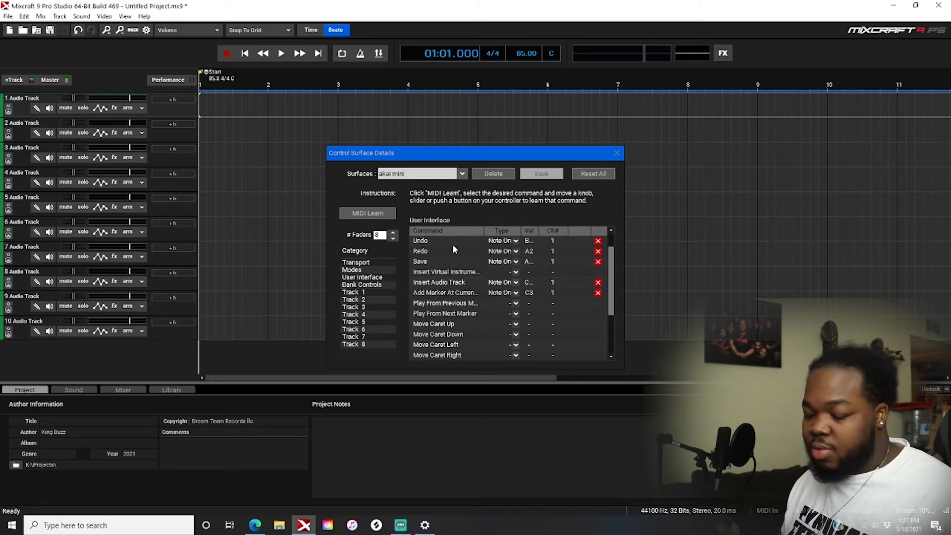
left_click(617, 153)
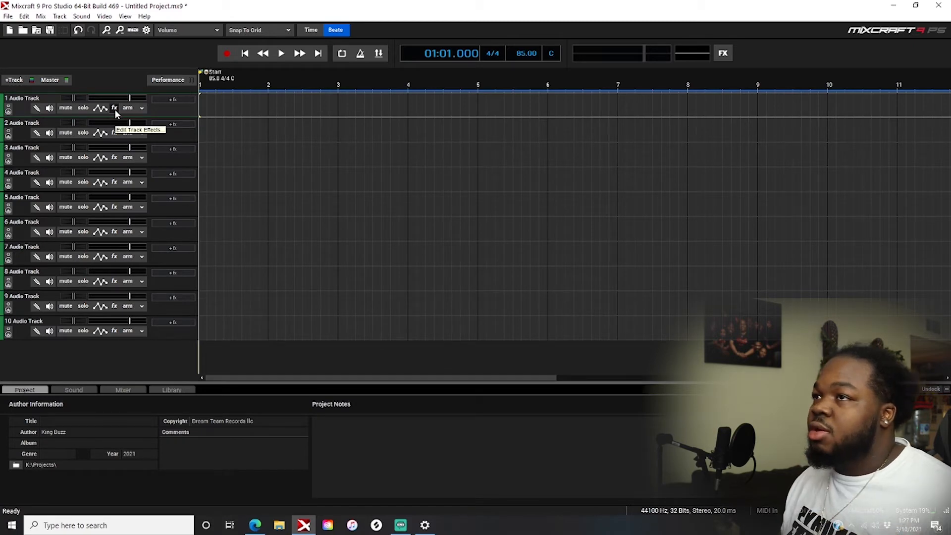
- Add the Classic Compressor effect to audio track 1
left_click(164, 100)
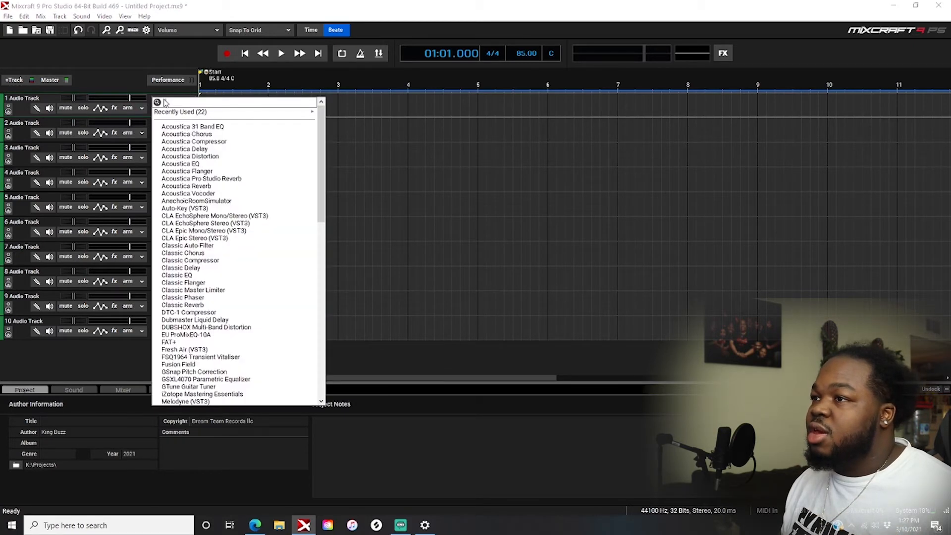
left_click(196, 260)
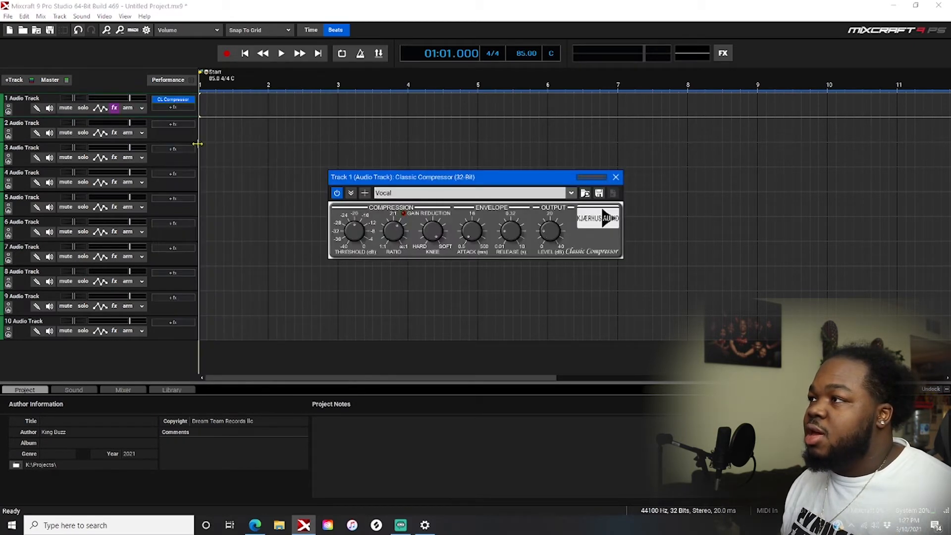
- Add a MIDI Controller modulator to track 1's Classic Compressor and have it learn CC 8
left_click(351, 194)
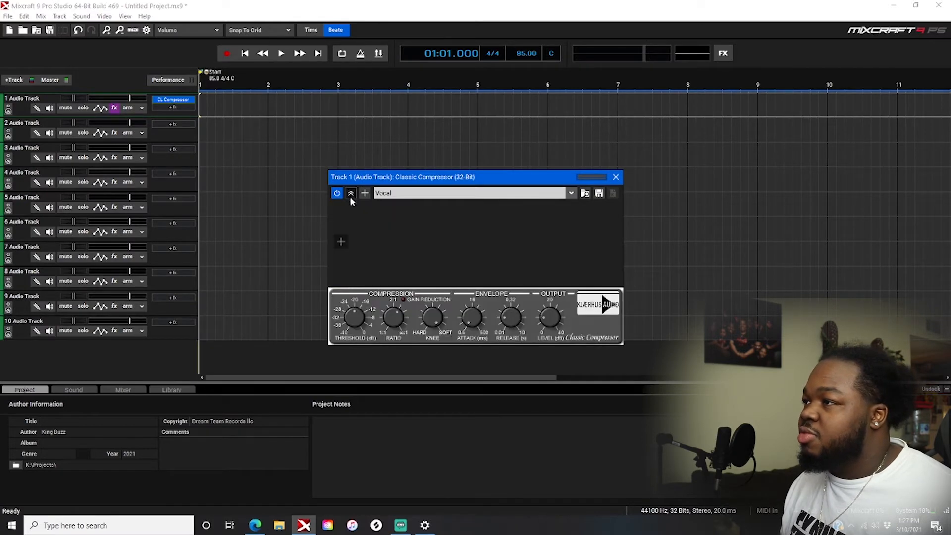
left_click(344, 243)
left_click(393, 259)
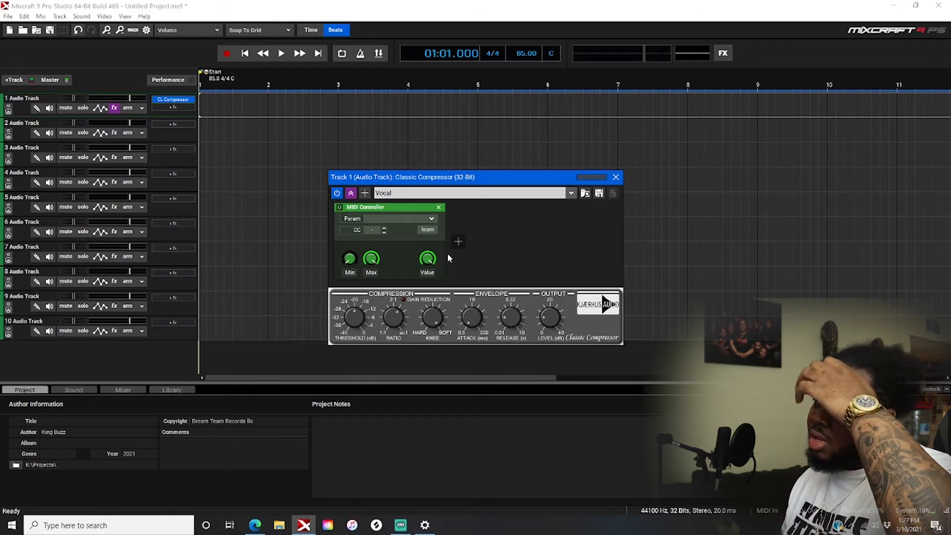
left_click(427, 230)
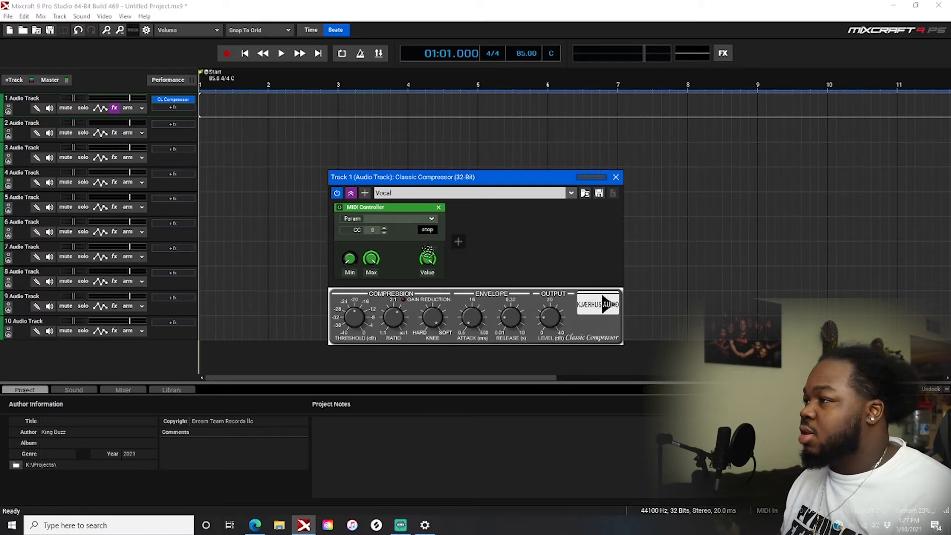
left_click(428, 230)
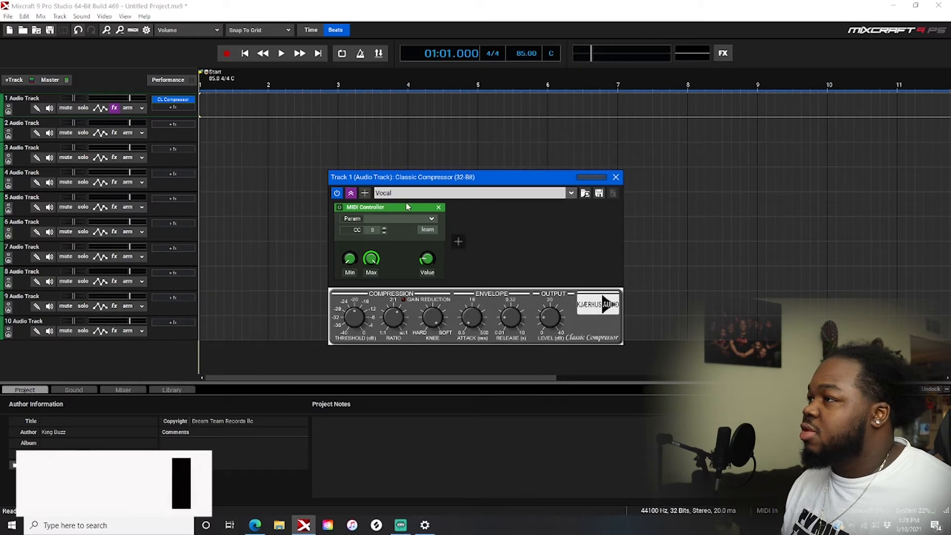
- Remove the MIDI Controller modulator from the Classic Compressor and close the effect window
left_click(438, 208)
left_click(616, 177)
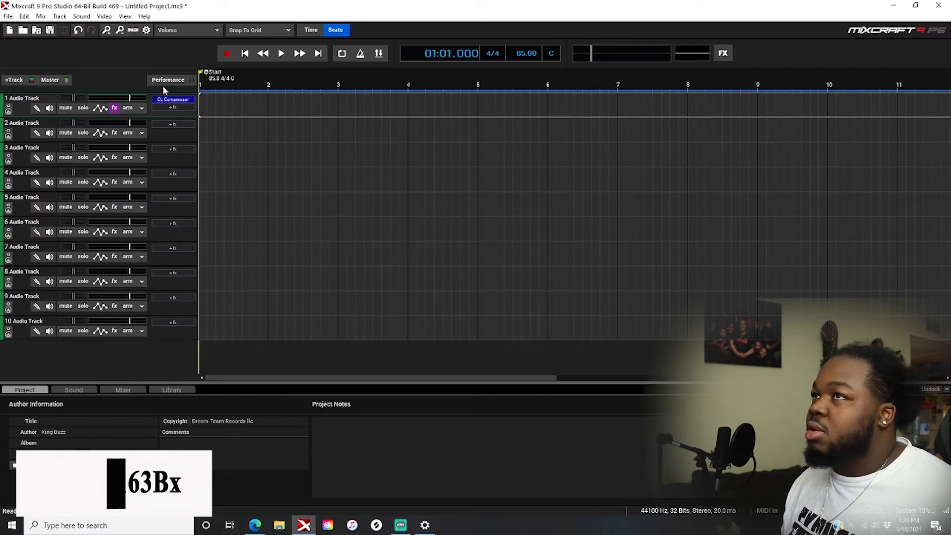
- Check the akai mini surface's Transport mappings in the MIDI control surface details, and close the dialog
left_click(38, 16)
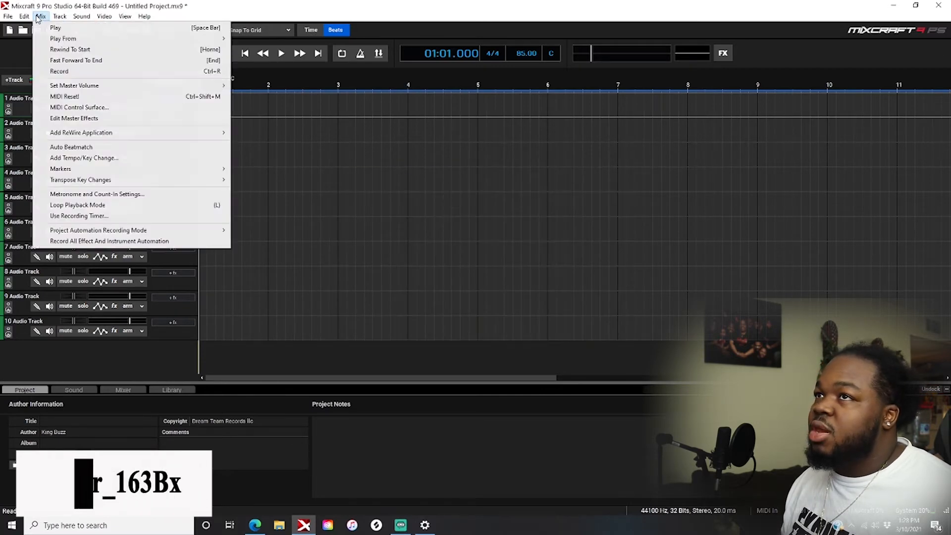
left_click(82, 108)
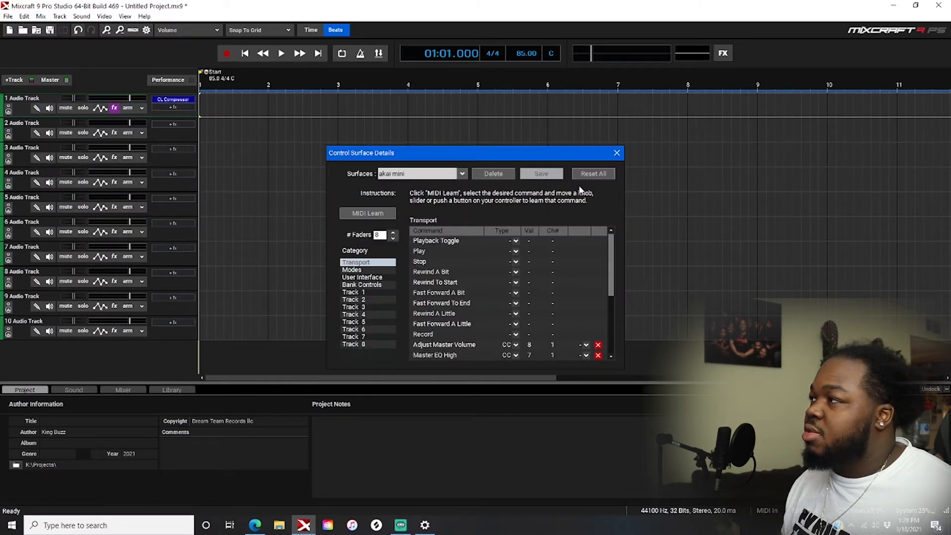
left_click(616, 153)
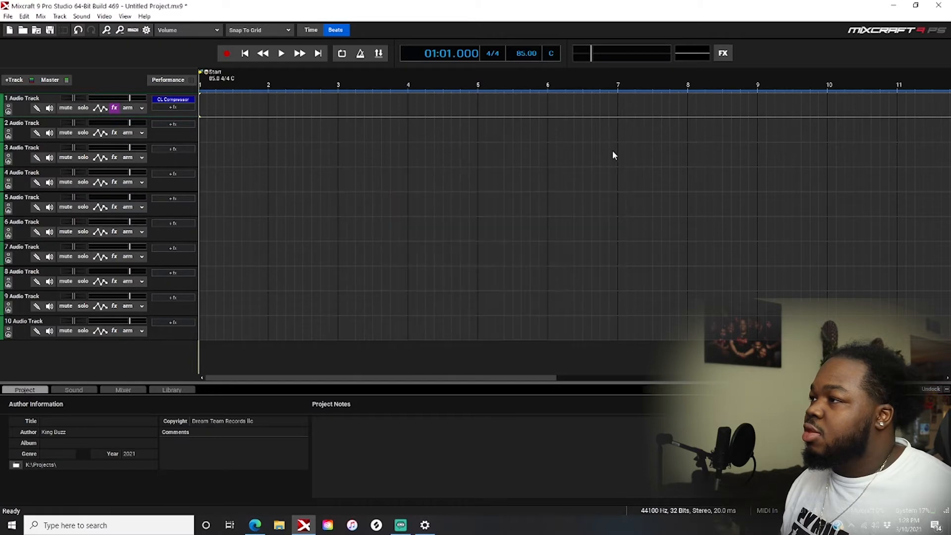
- Add a MIDI Controller modulator to track 1's Classic Compressor and have it learn CC 8 for the Level parameter
left_click(167, 100)
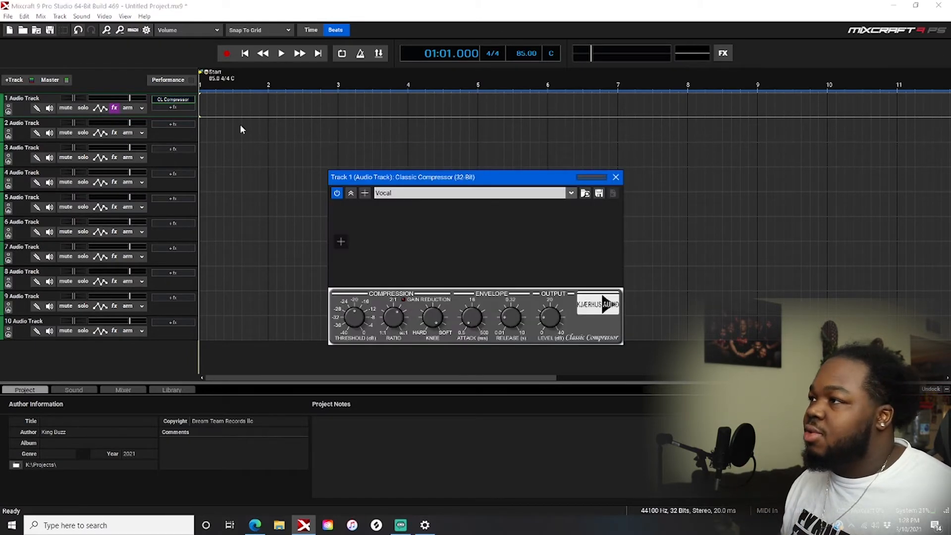
left_click(341, 241)
left_click(386, 256)
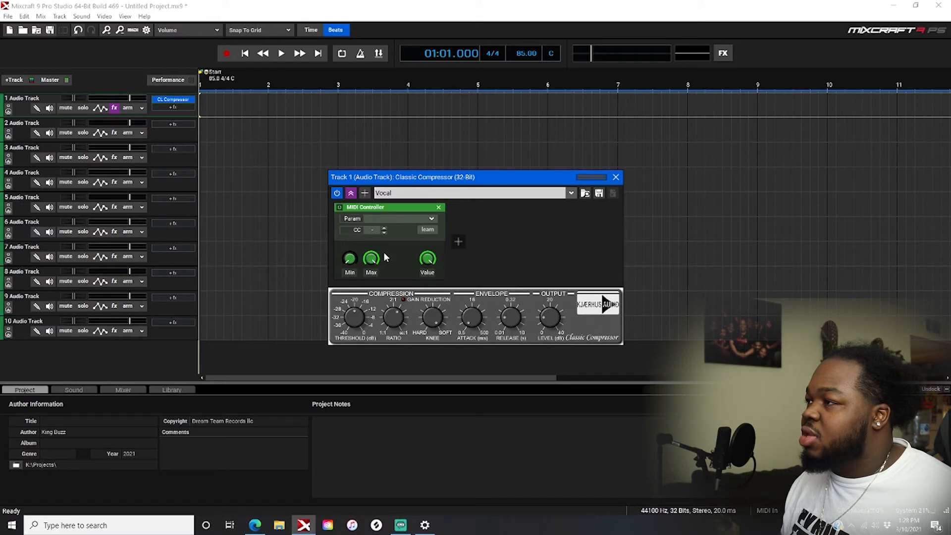
left_click(428, 230)
left_click(549, 320)
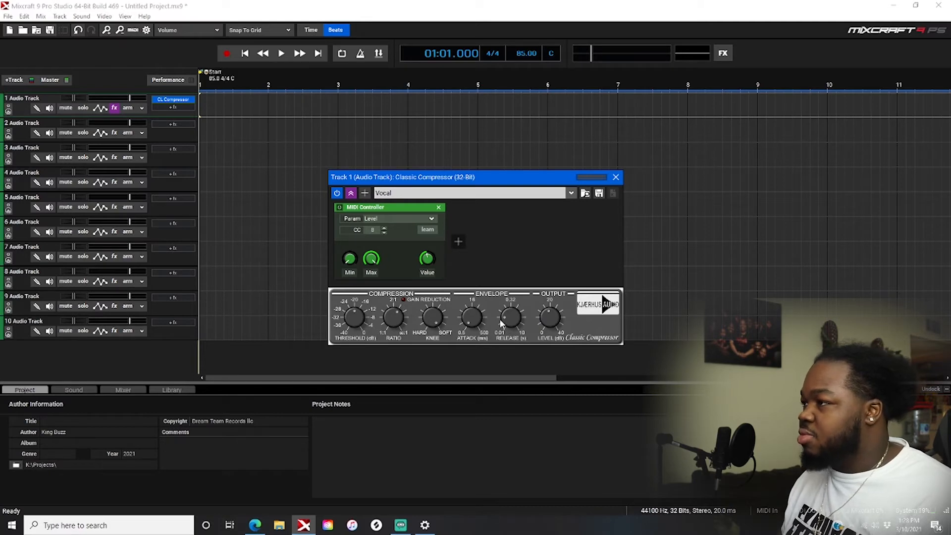
- Add a second MIDI Controller modulator to the Classic Compressor and map CC 7 to the Release parameter through learning
left_click(456, 247)
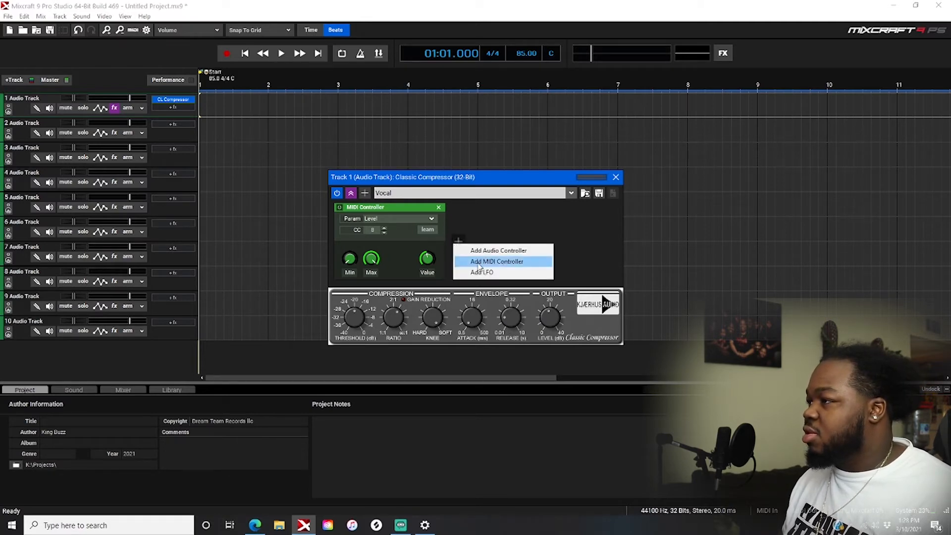
left_click(493, 259)
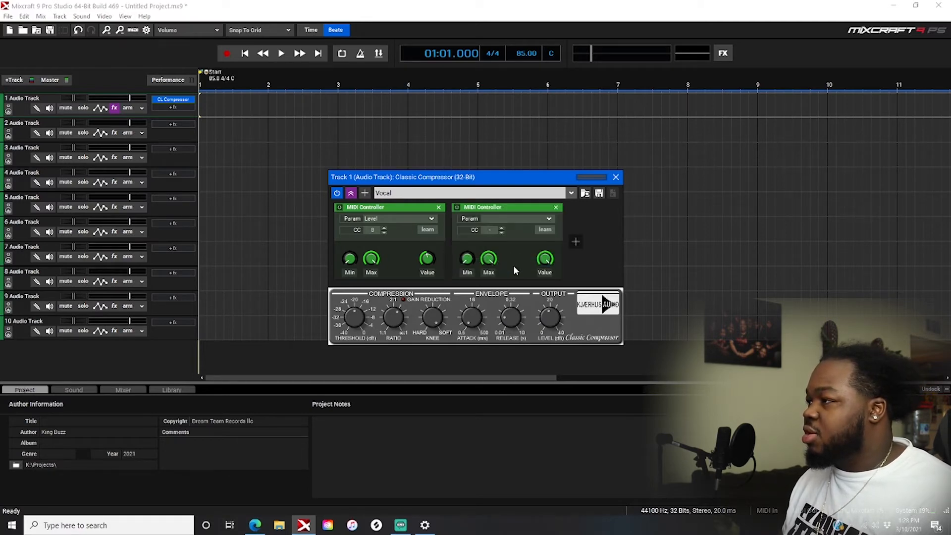
left_click(545, 230)
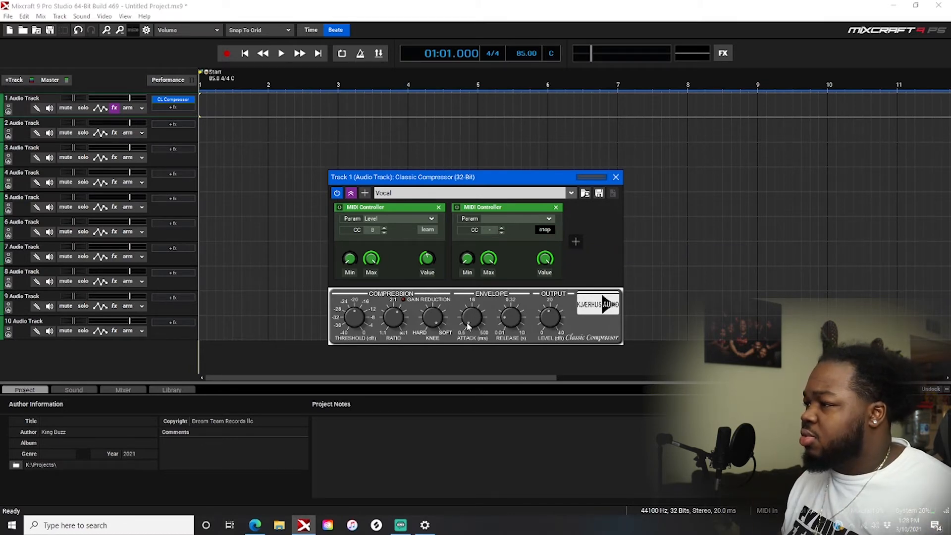
left_click(505, 321)
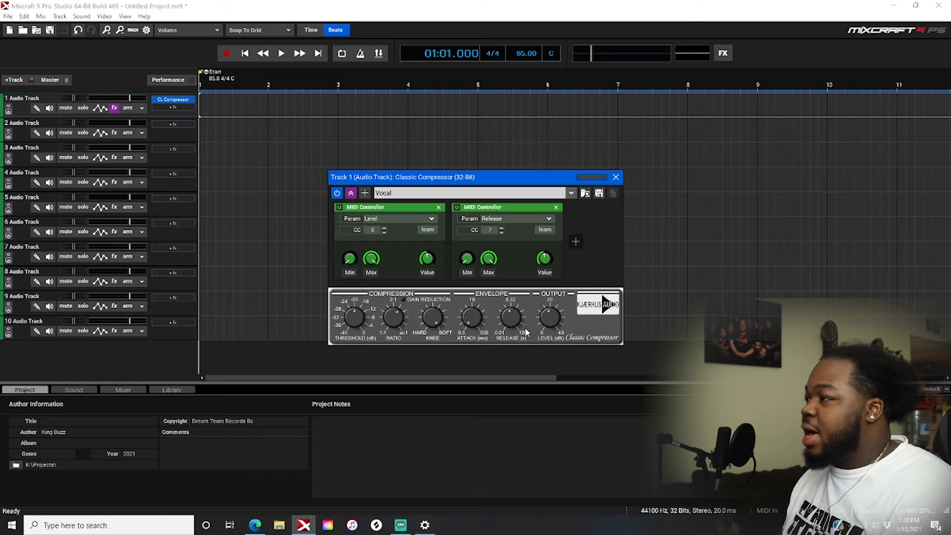
- Add a third MIDI Controller modulator to the Classic Compressor and have it learn CC 6 for the Ratio parameter
left_click(575, 242)
left_click(599, 258)
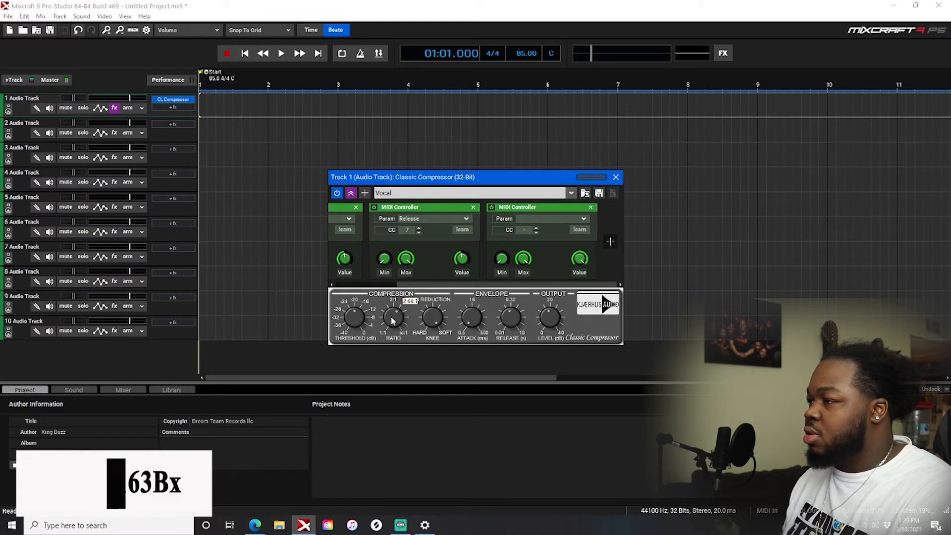
left_click(579, 230)
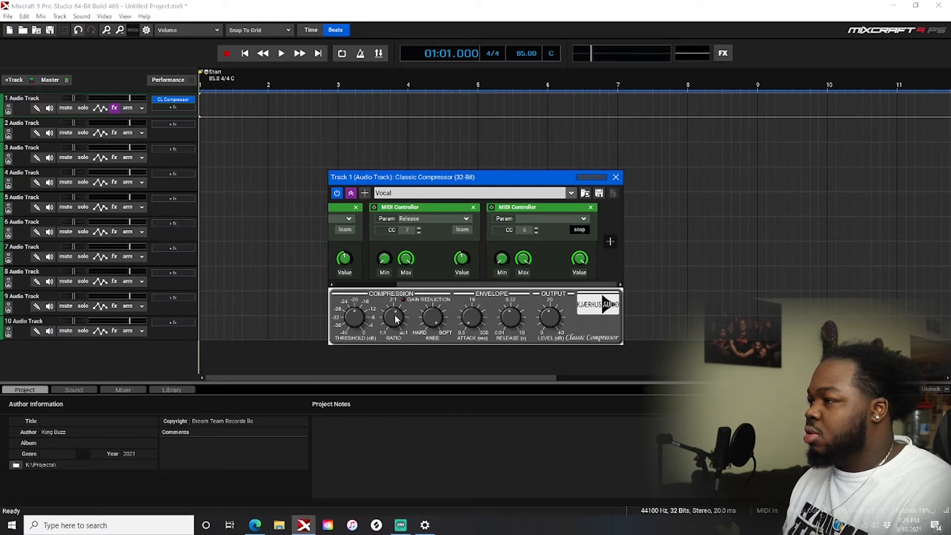
left_click_drag(395, 322, 396, 324)
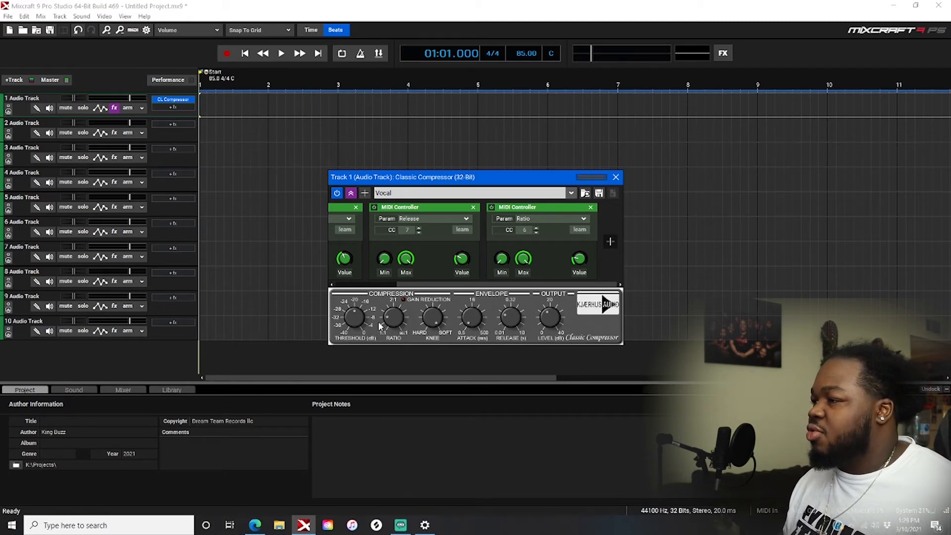
- Add a fourth MIDI Controller modulator that learns CC 5 for the compressor's Threshold, and close the effect window
left_click(609, 242)
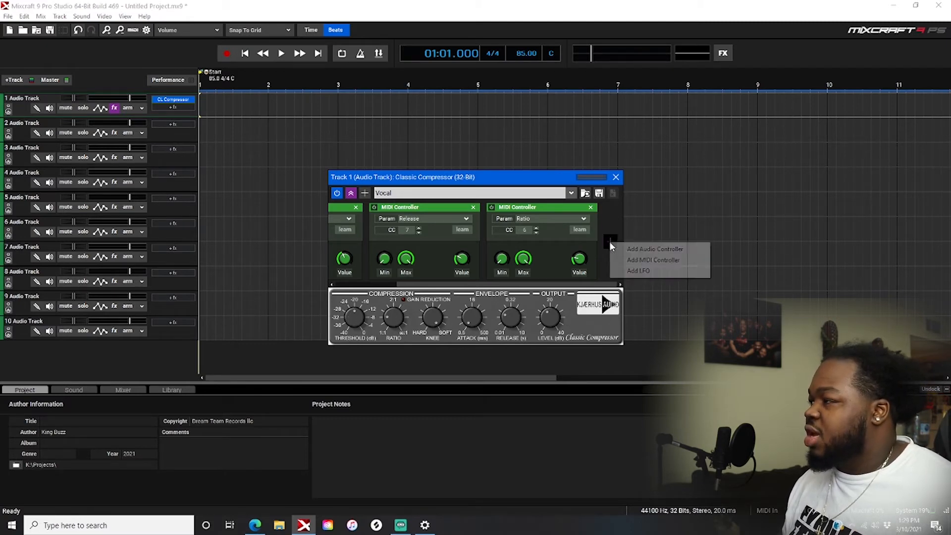
left_click(652, 260)
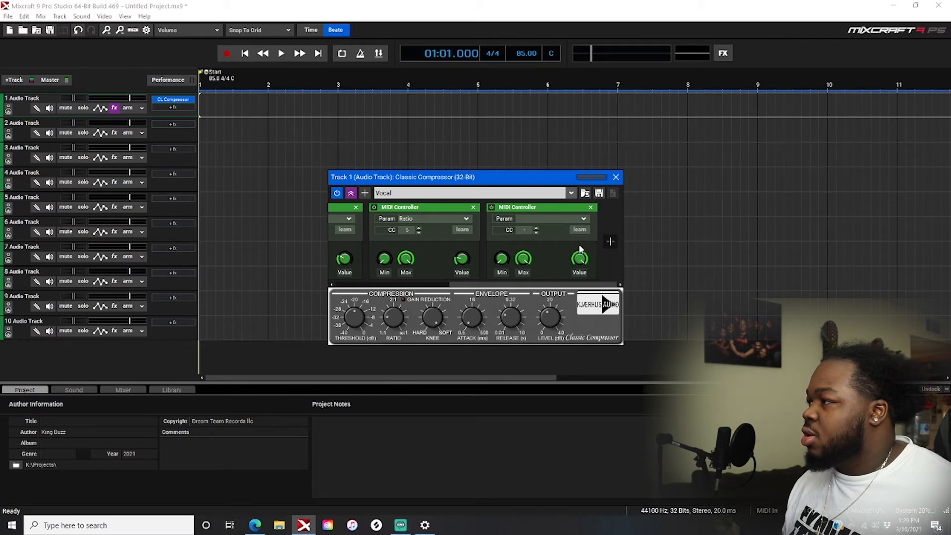
left_click(580, 230)
left_click_drag(360, 313, 363, 320)
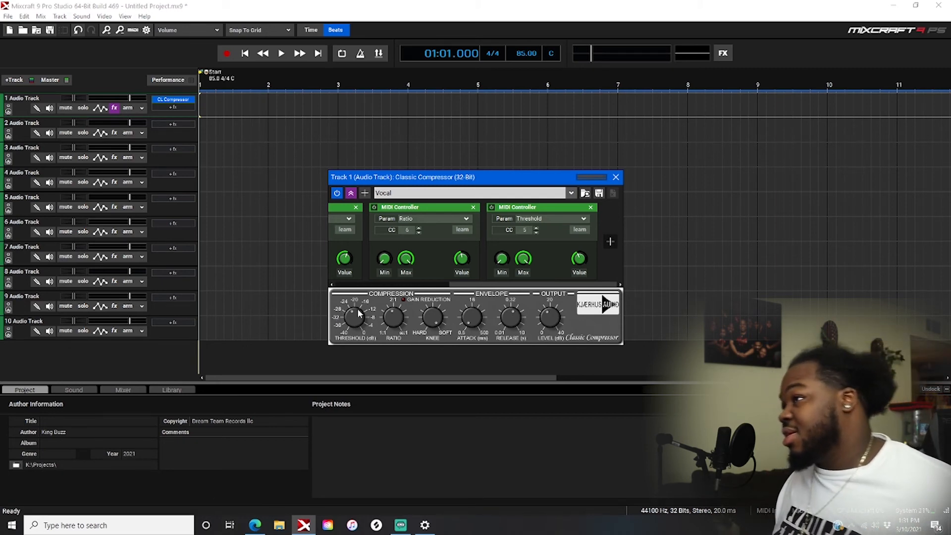
left_click(616, 178)
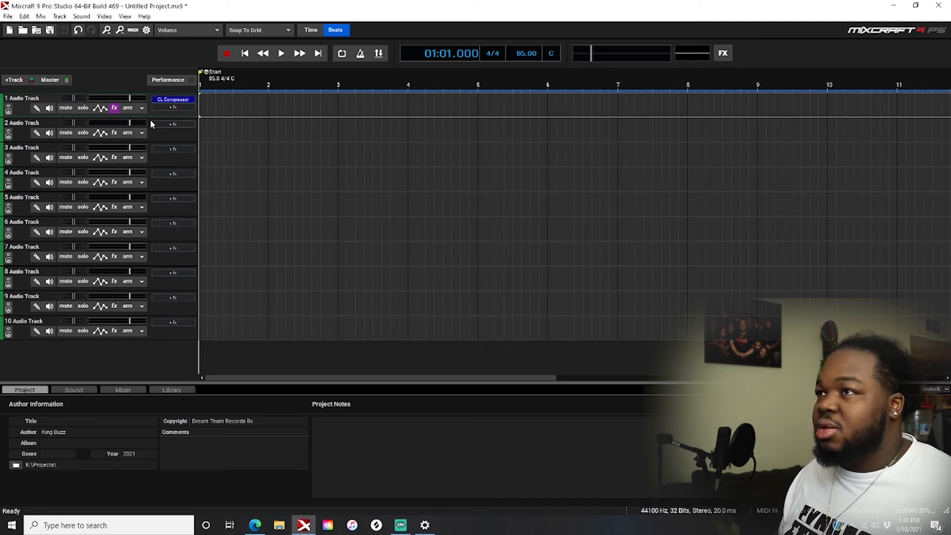
- Add the Waves Tune Real-Time Mono (VST3) effect to audio track 1 after the Classic Compressor
left_click(173, 107)
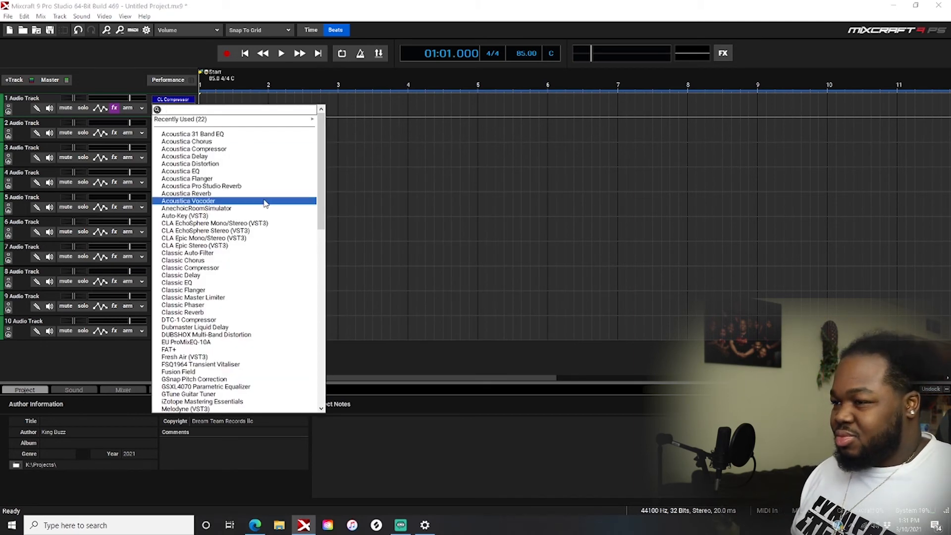
scroll(266, 208, "down", 9)
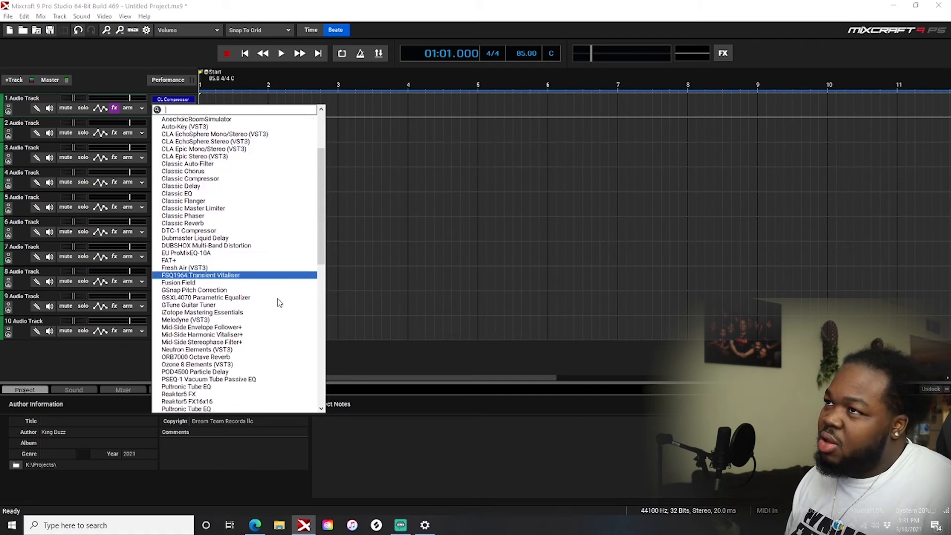
scroll(266, 296, "down", 11)
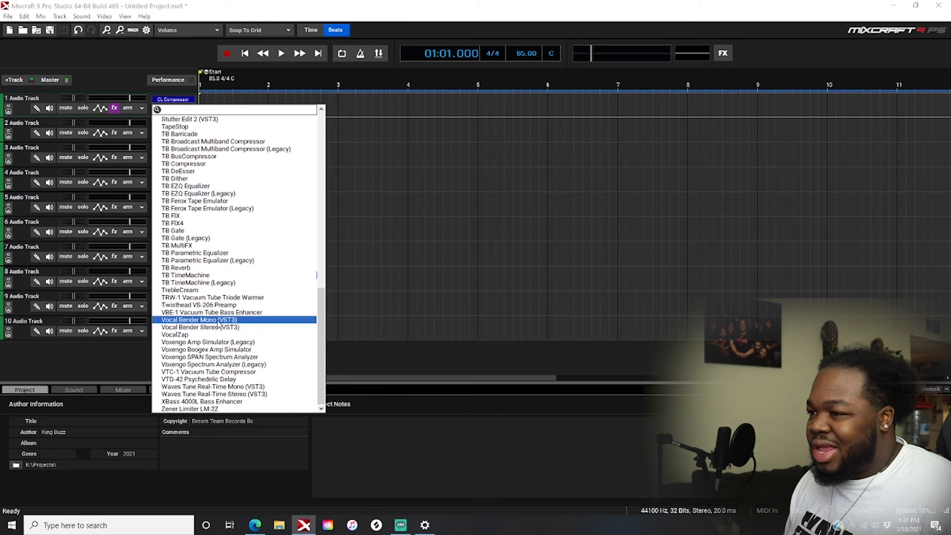
left_click(208, 387)
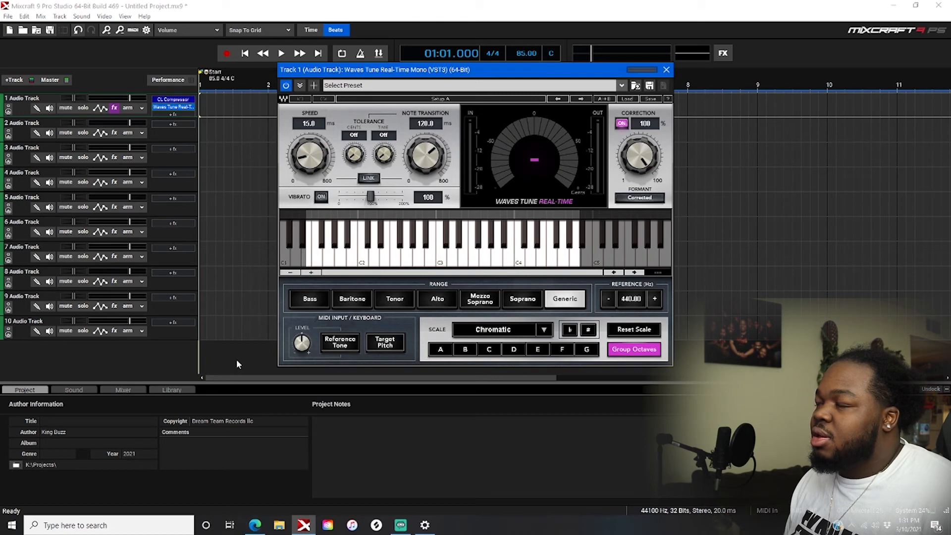
- Add a MIDI Controller modulator to Waves Tune Real-Time and have it learn the Note Transition parameter, moving the knob to about 279 ms
left_click(300, 85)
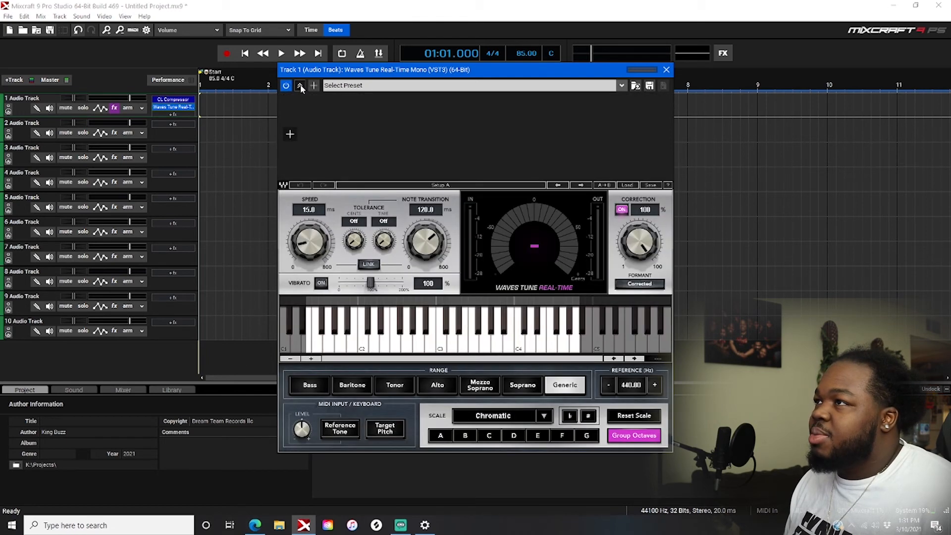
left_click(292, 133)
left_click(317, 147)
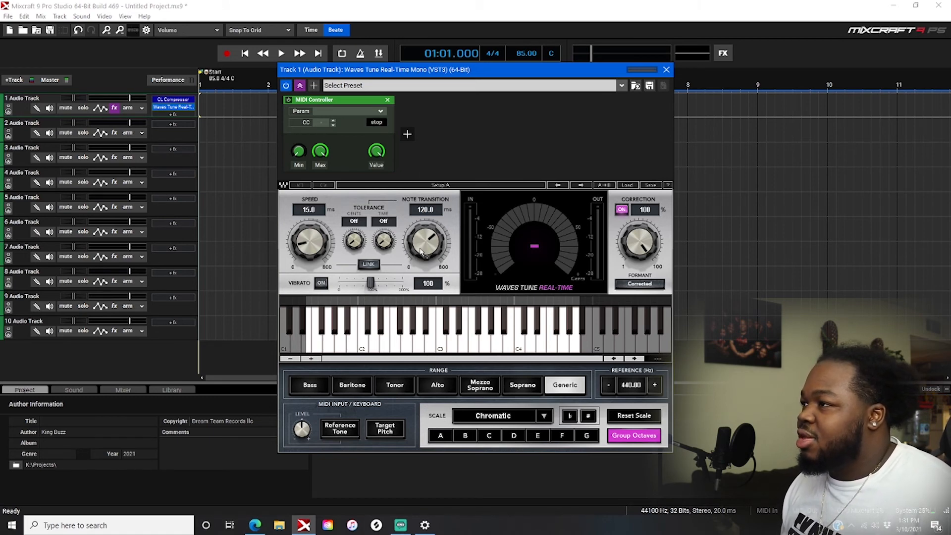
left_click_drag(427, 246, 427, 233)
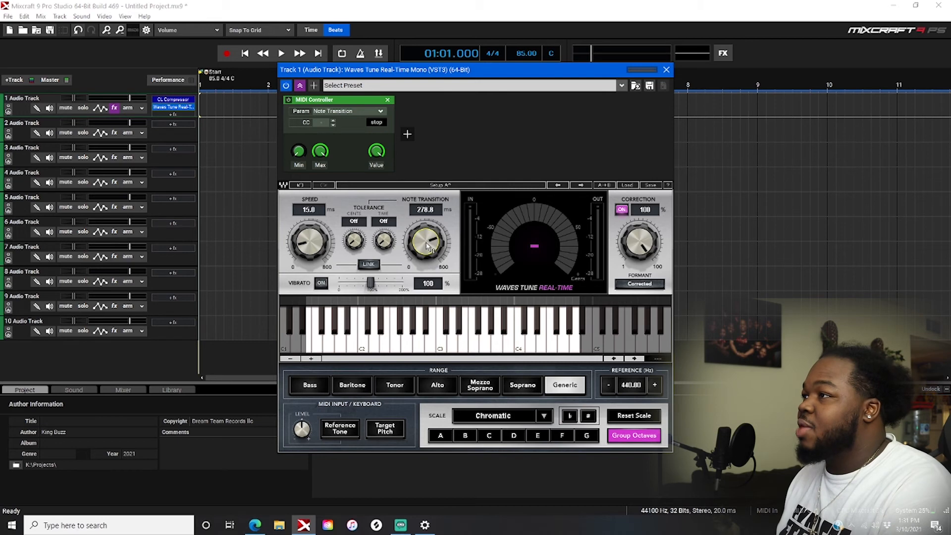